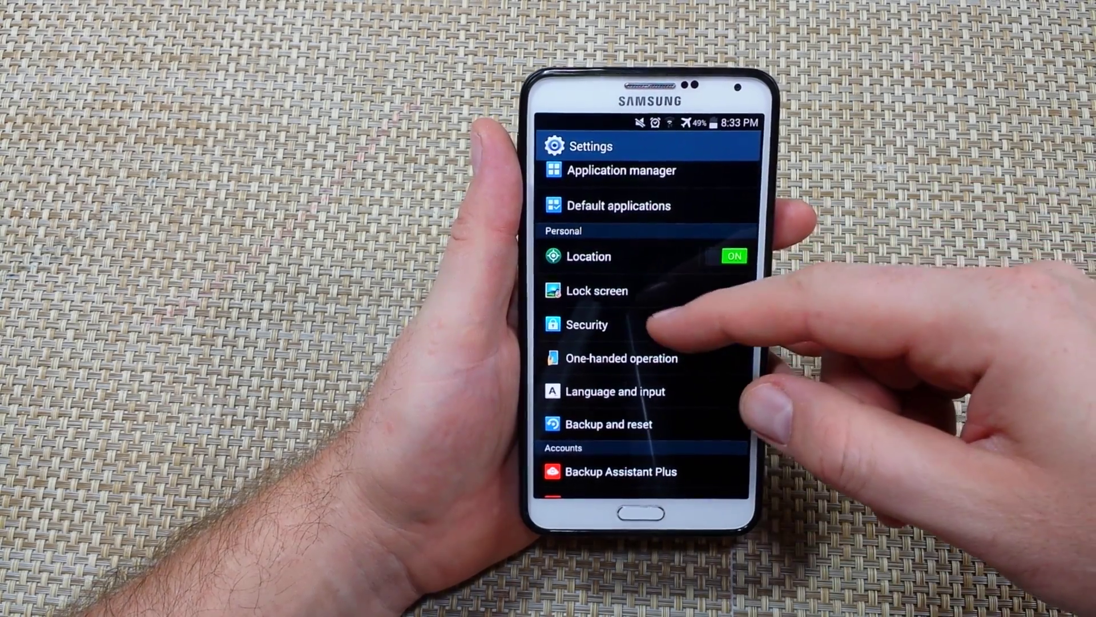
# Enter the PIN in the screen lock settings, then back out to the main Settings list
pyautogui.click(600, 294)
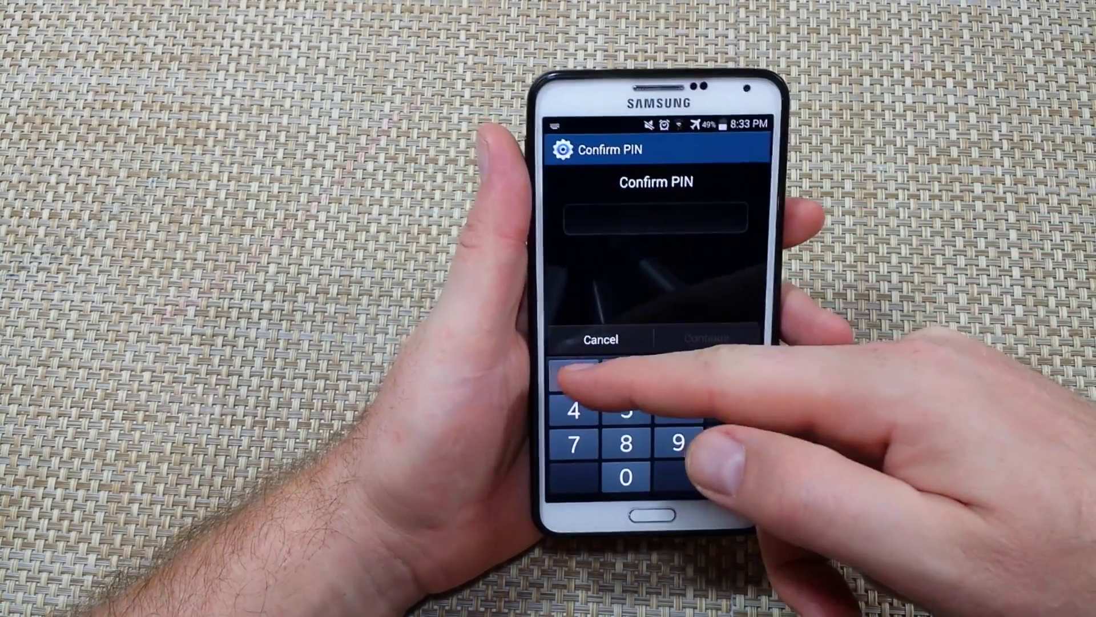
pyautogui.write('1')
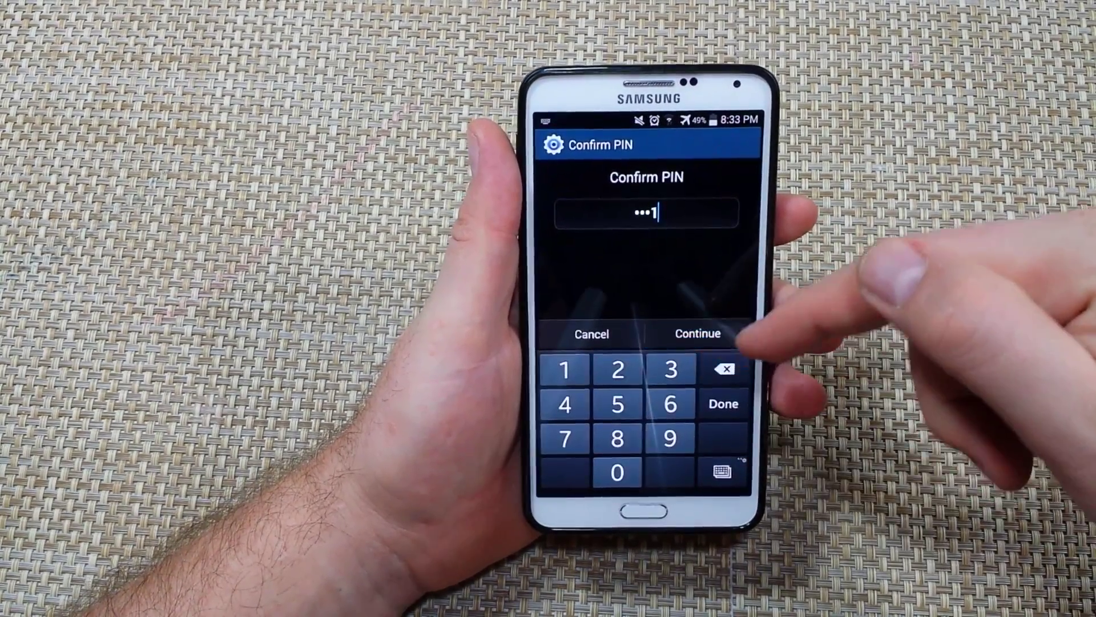
pyautogui.click(699, 332)
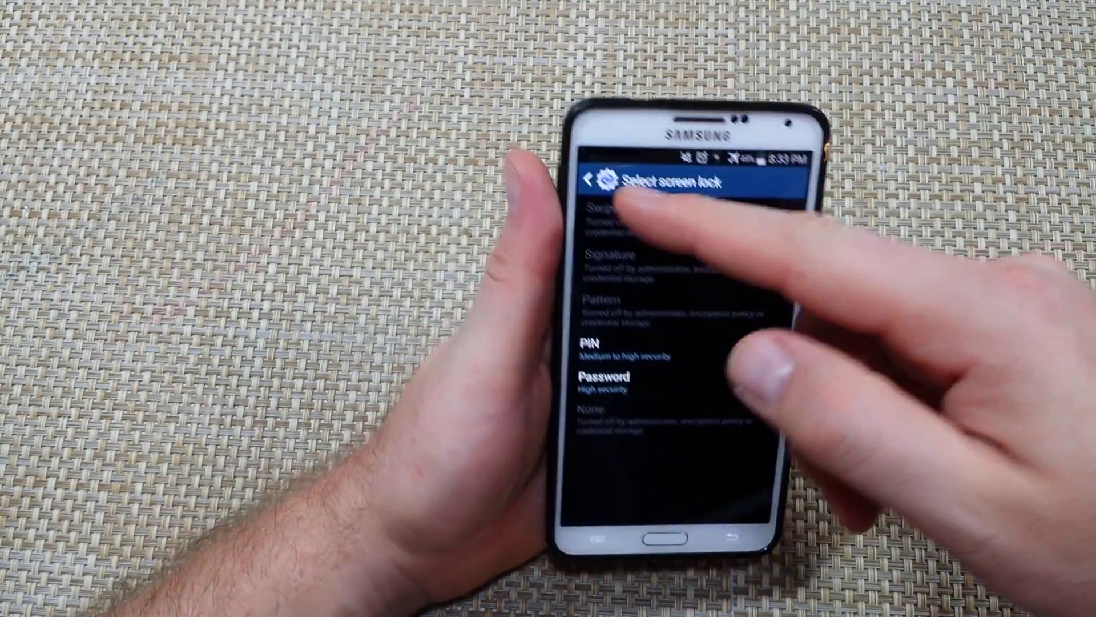
pyautogui.click(600, 182)
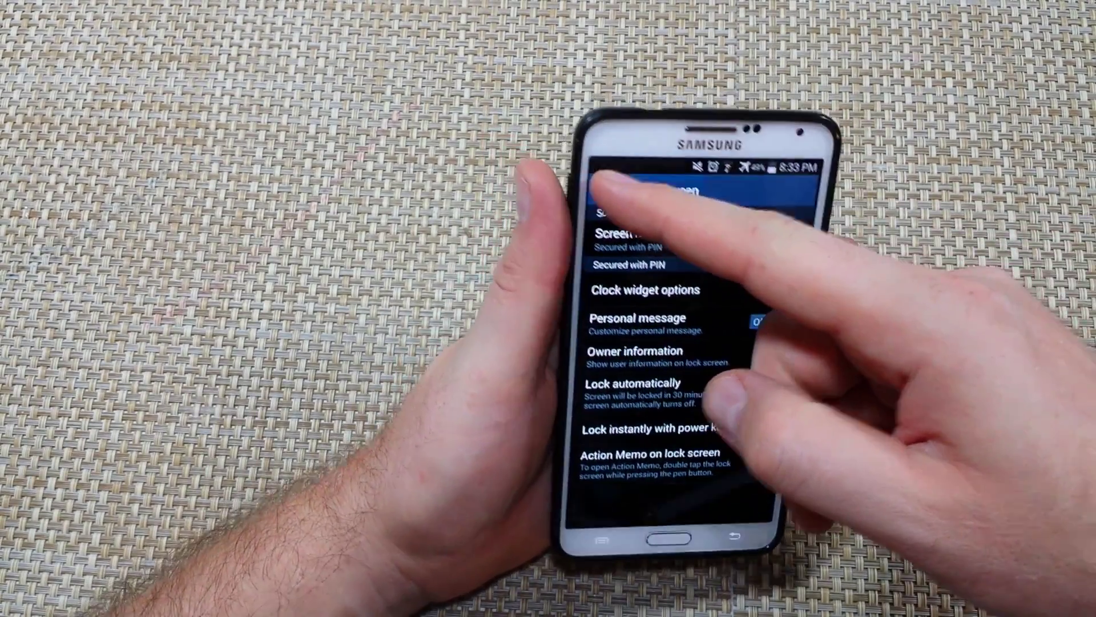
pyautogui.click(600, 184)
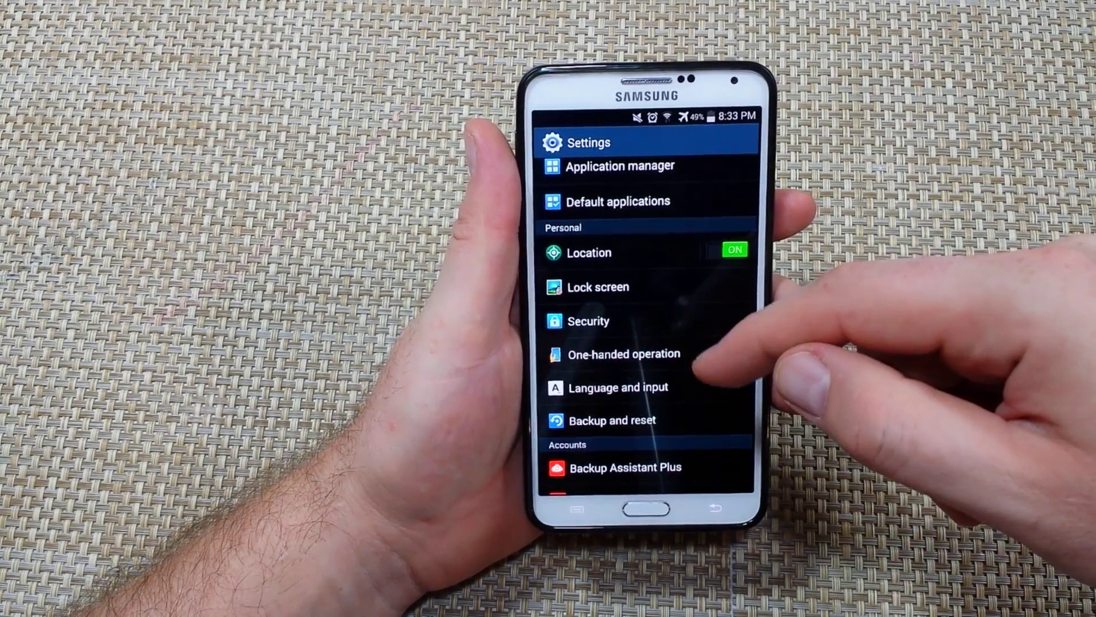
# In Security, view the user trusted credentials, which list the FoxFi Inc certificate
pyautogui.click(599, 321)
pyautogui.moveTo(711, 445); pyautogui.dragTo(711, 343)
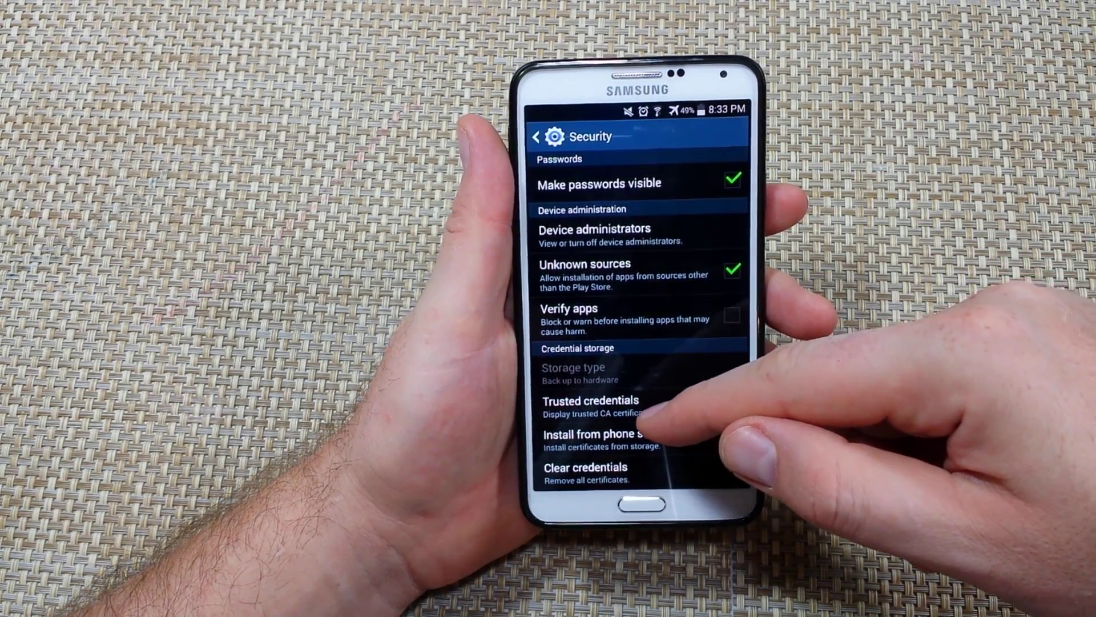
pyautogui.click(669, 407)
pyautogui.click(699, 179)
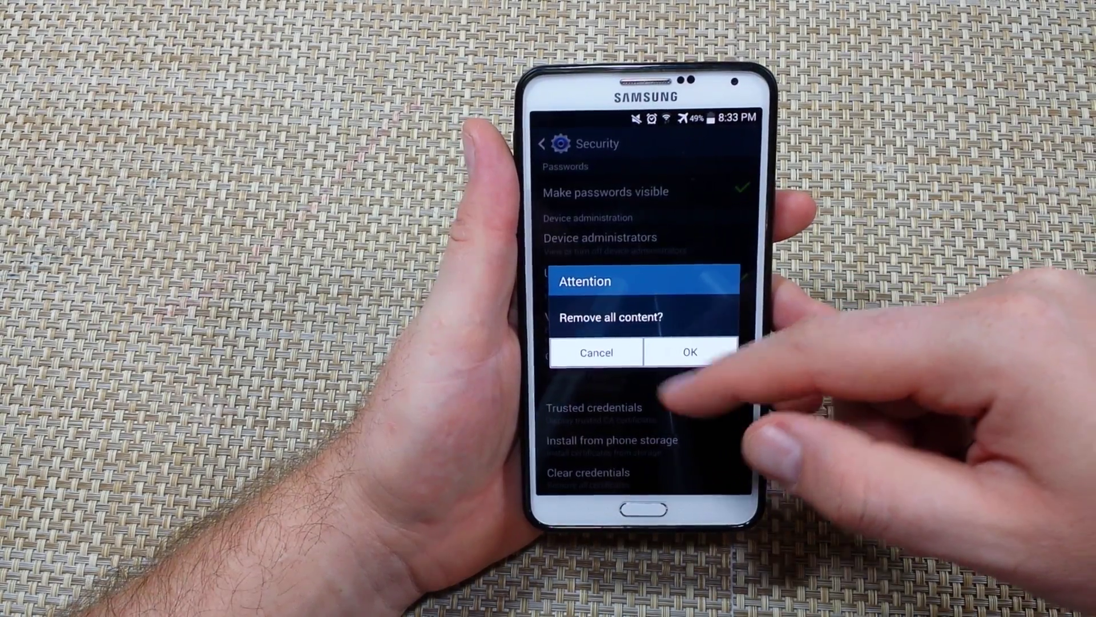
# Confirm removing all credential content, then recheck the User trusted credentials, still showing FoxFi Inc
pyautogui.click(690, 352)
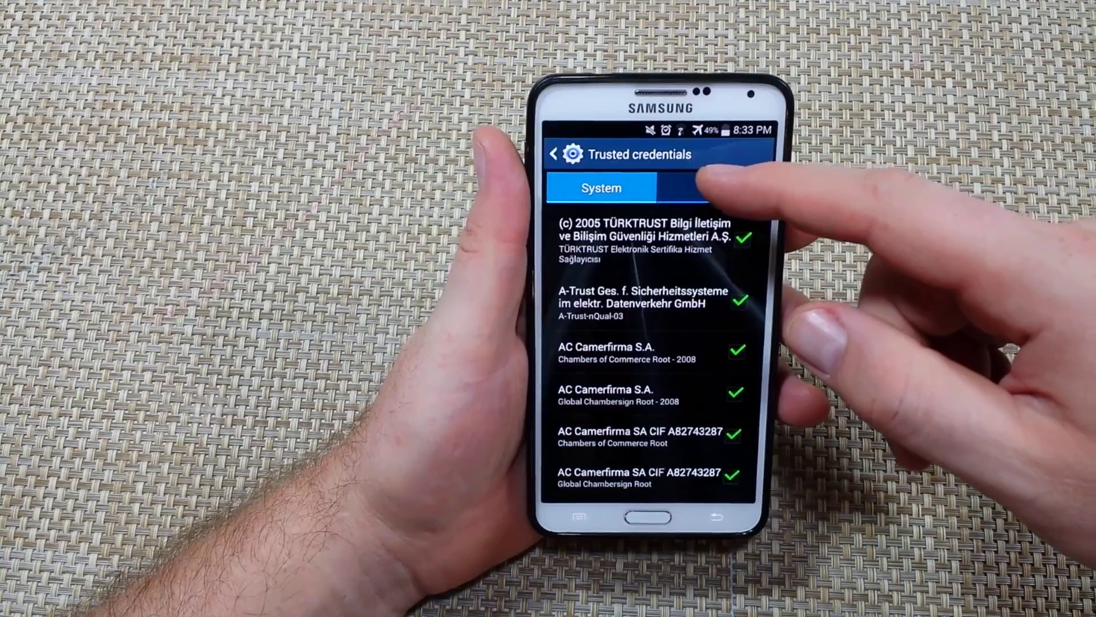
pyautogui.click(703, 185)
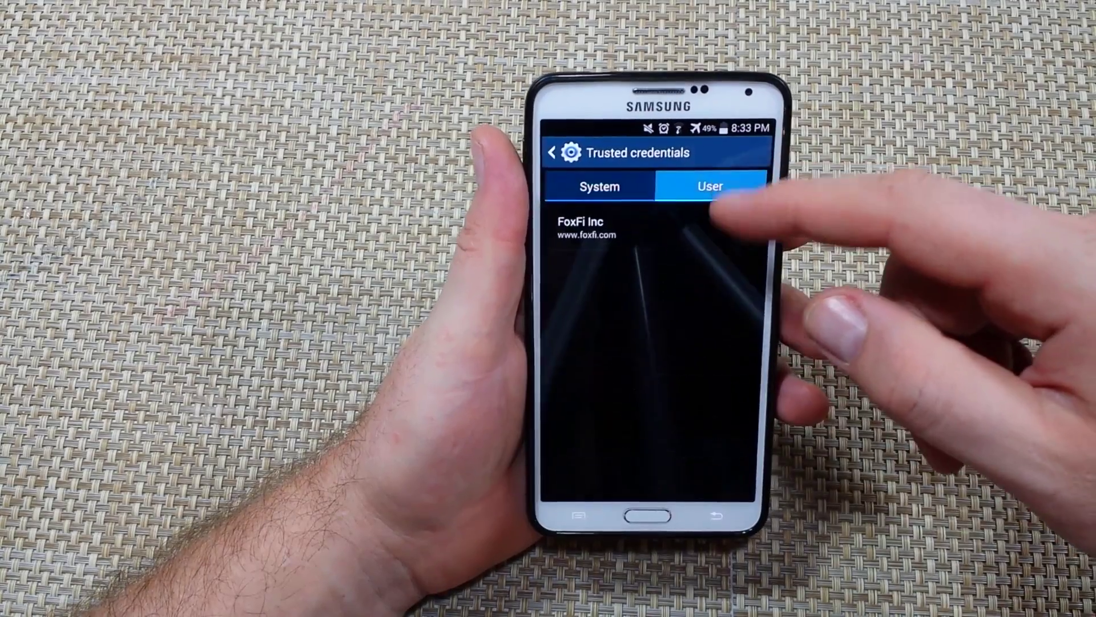
pyautogui.click(677, 227)
pyautogui.scroll(-5, 651, 342)
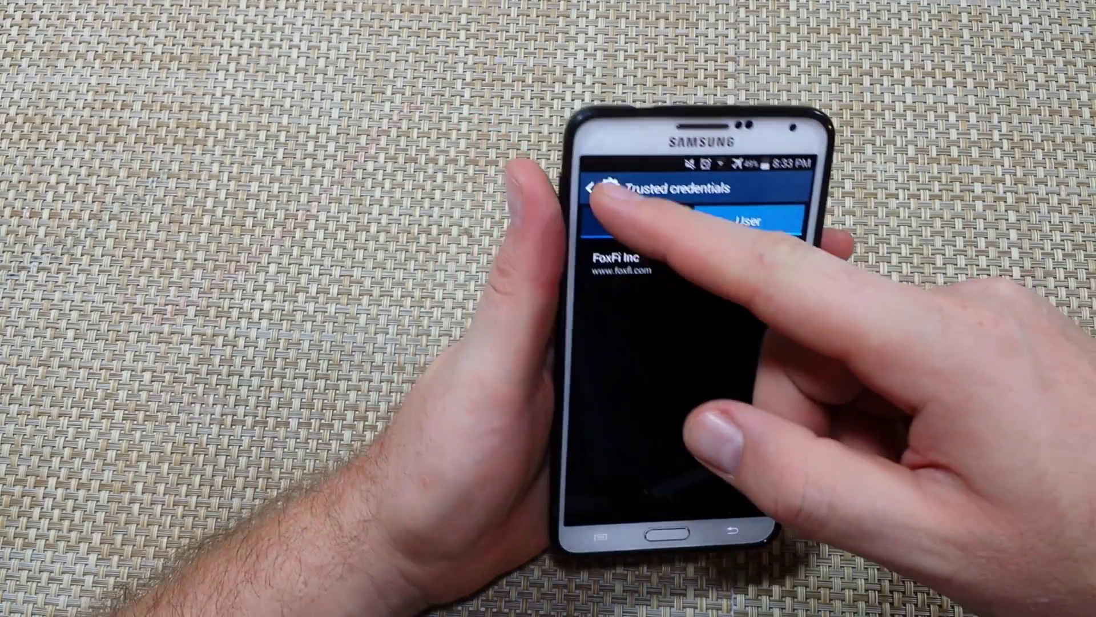
# Back in Security, clear all stored credentials again, then return to the main Settings list
pyautogui.click(544, 137)
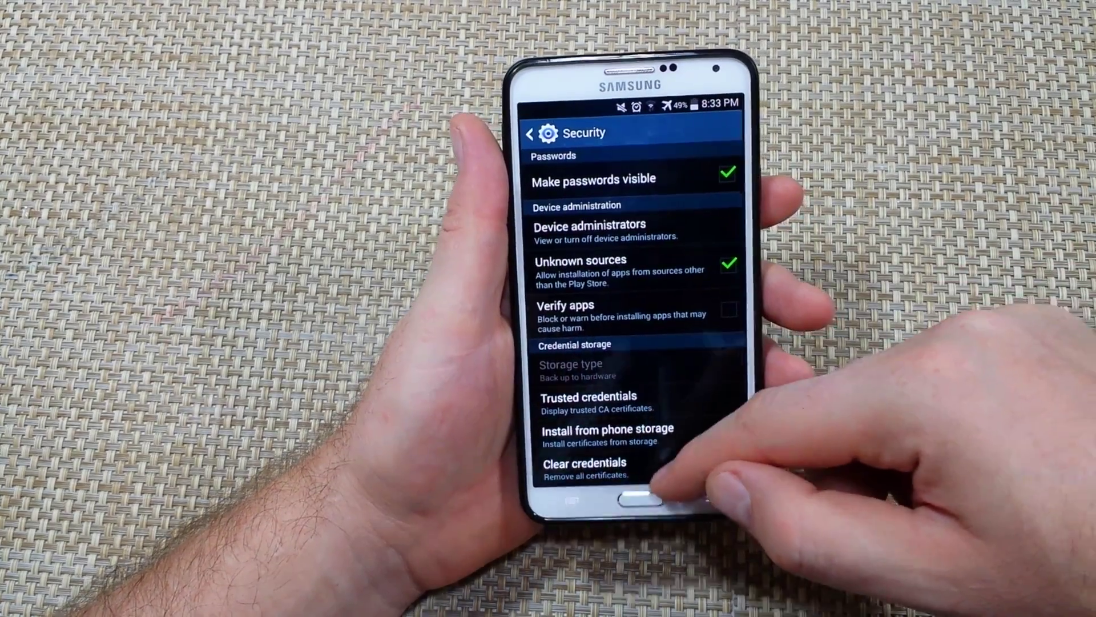
pyautogui.click(591, 469)
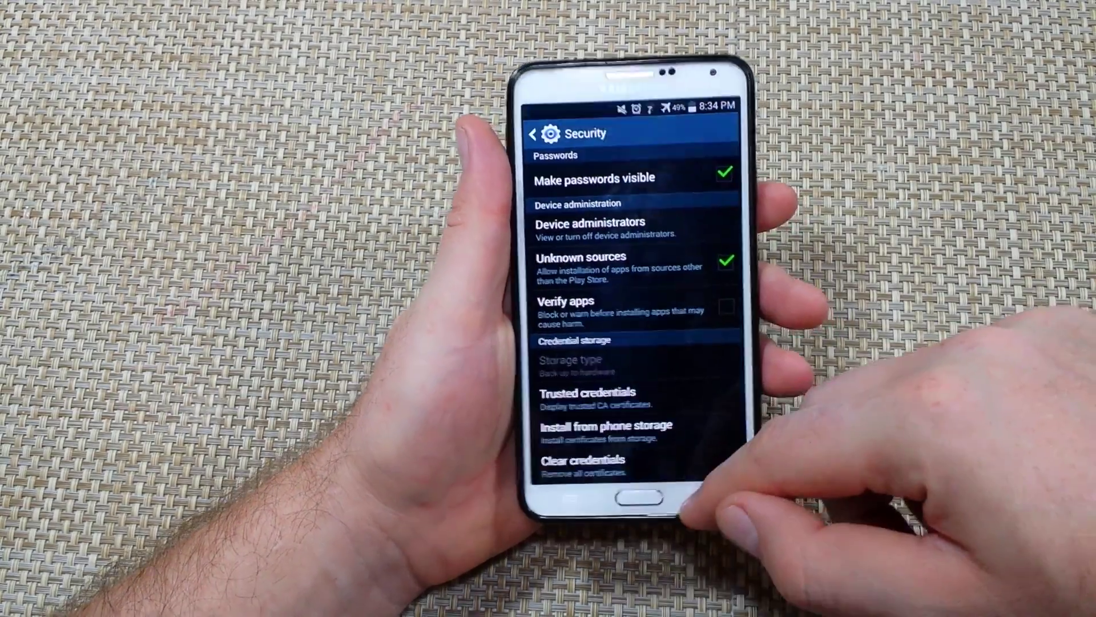
pyautogui.click(712, 504)
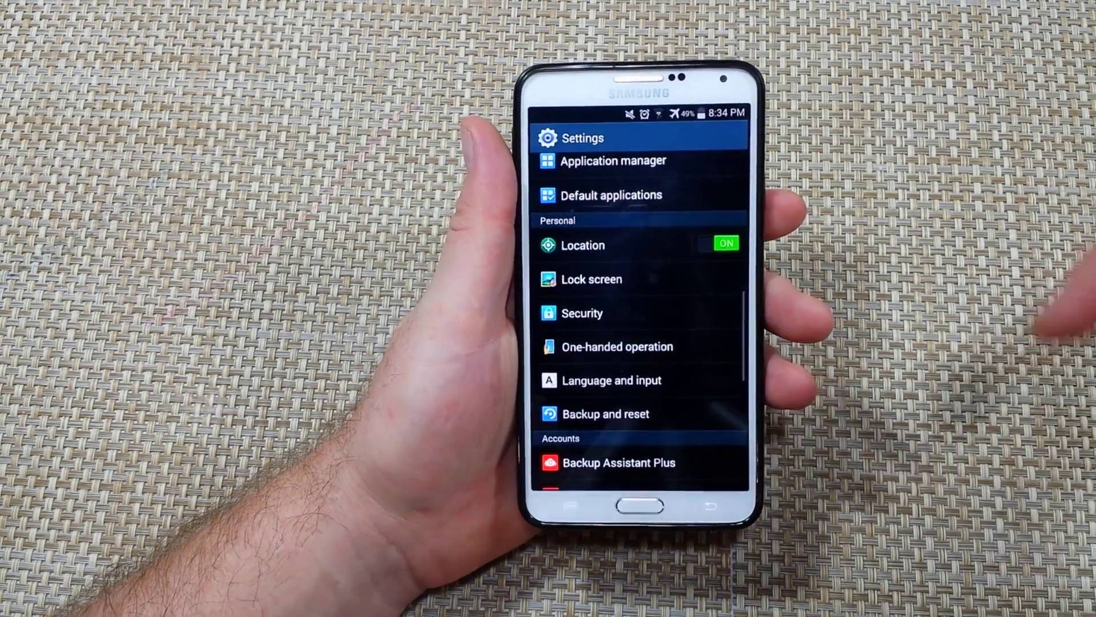